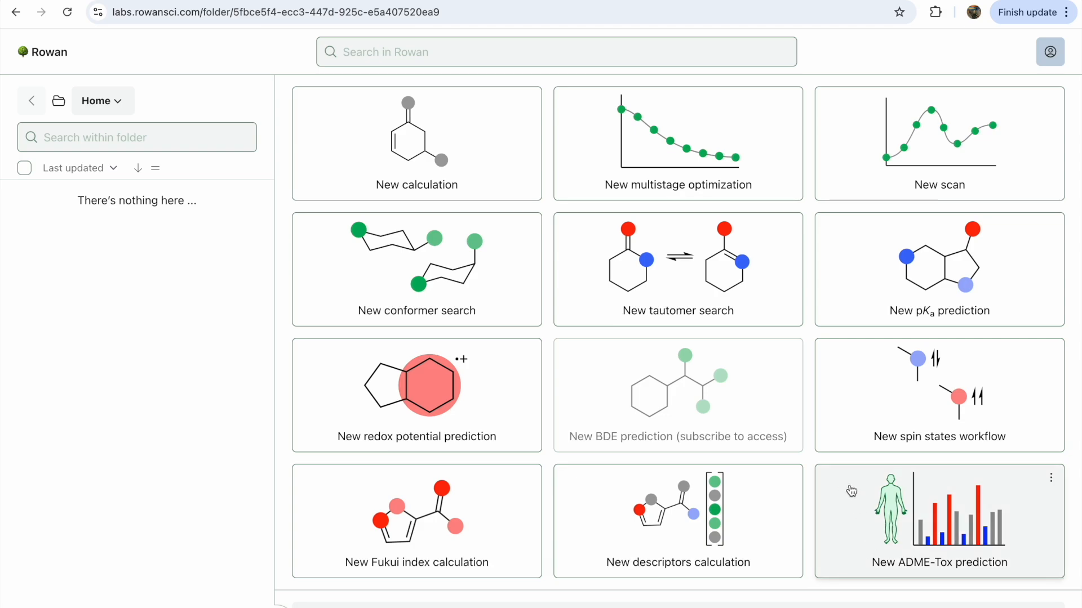
# Start a new ADME-Tox prediction and place a benzene ring from the rings fragment library in the structure editor
pyautogui.click(907, 506)
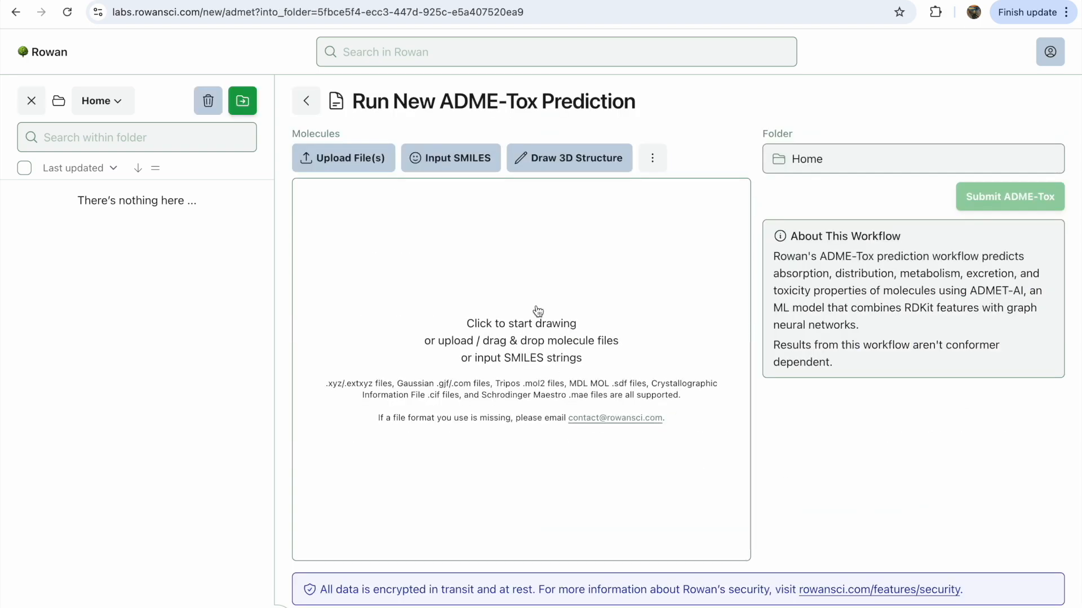
pyautogui.click(546, 171)
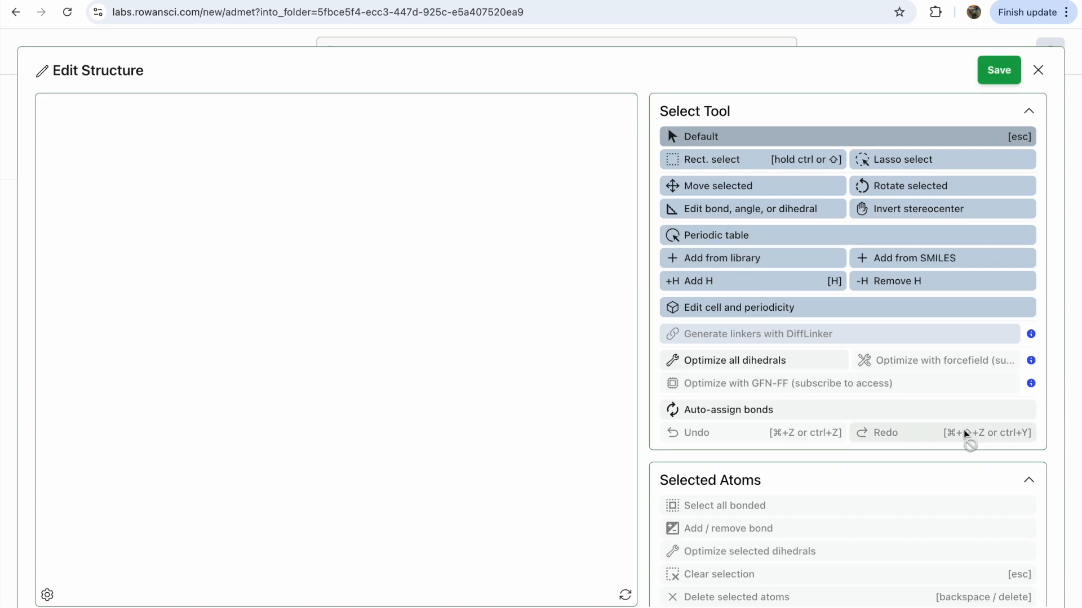
pyautogui.click(754, 259)
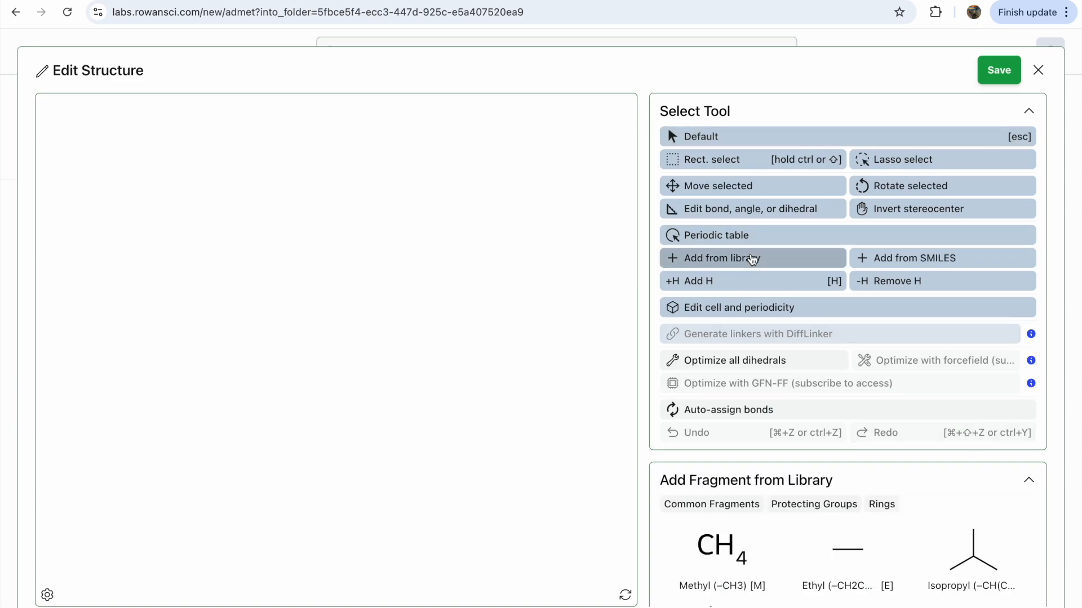
pyautogui.click(881, 505)
pyautogui.scroll(-1, 845, 490)
pyautogui.click(853, 546)
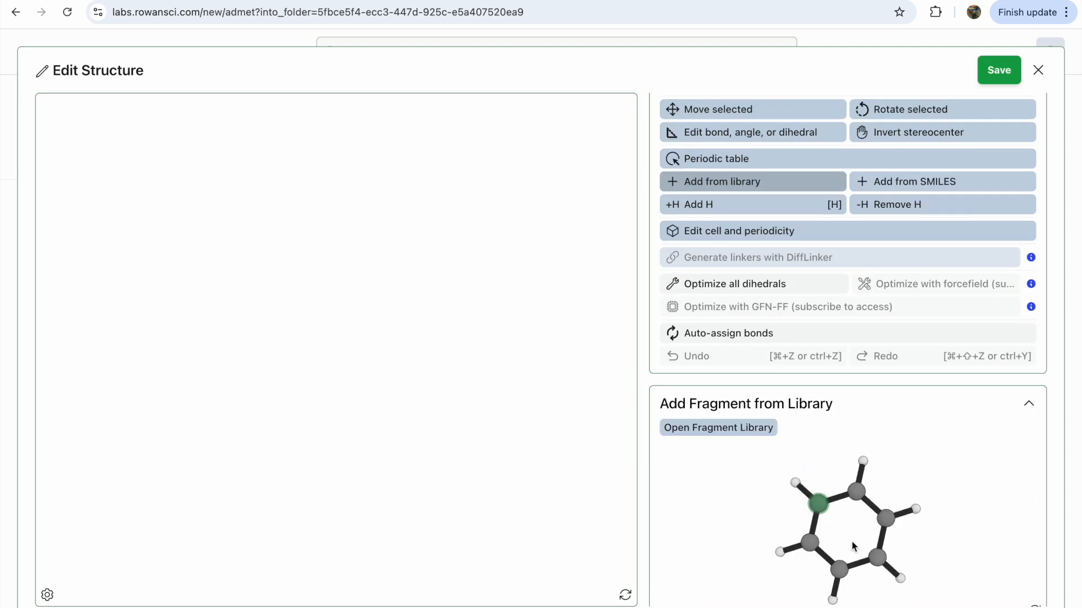
pyautogui.click(343, 327)
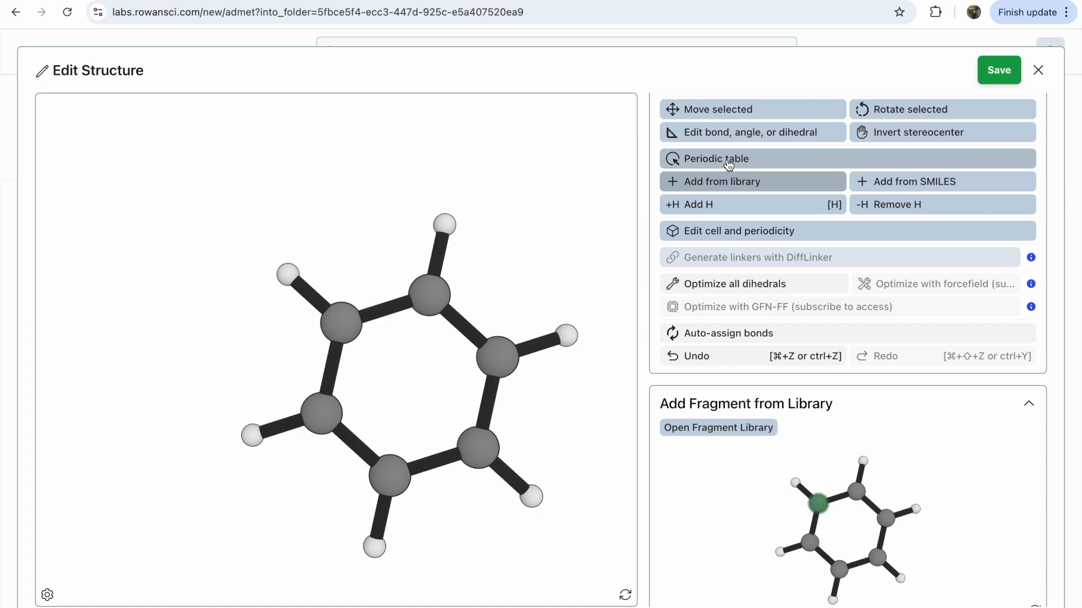
# Attach a nitro group from the common fragments library to one ring hydrogen and save the structure
pyautogui.click(724, 430)
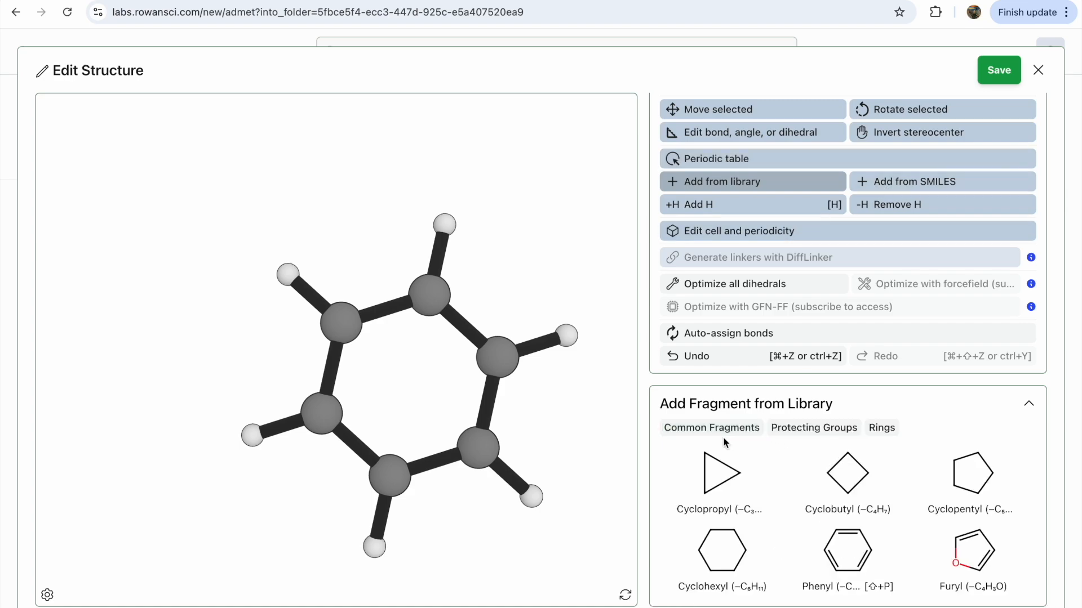
pyautogui.click(755, 428)
pyautogui.scroll(-3, 917, 564)
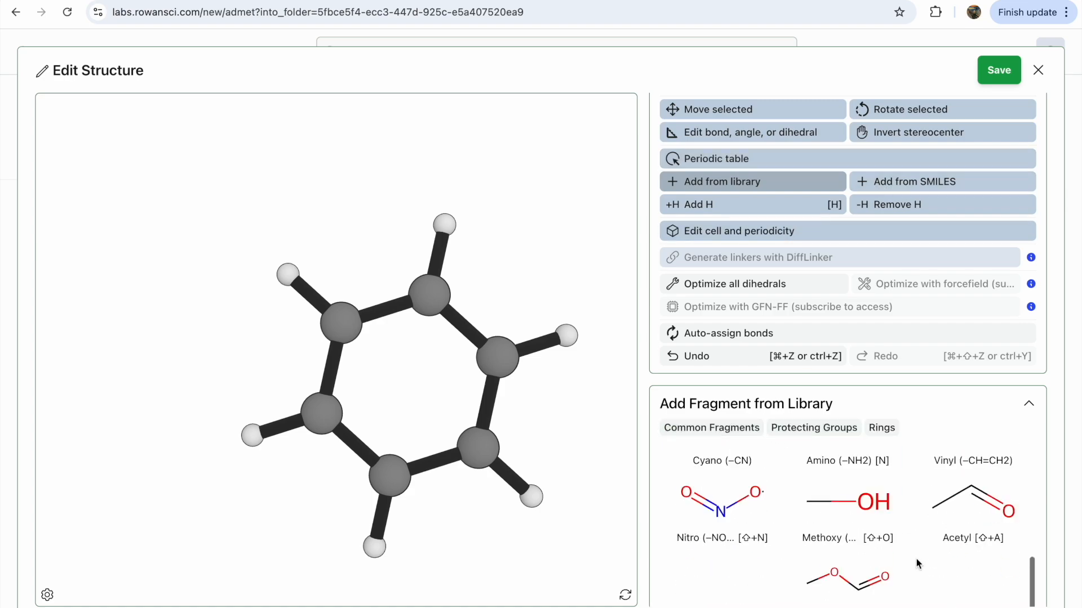
pyautogui.click(729, 505)
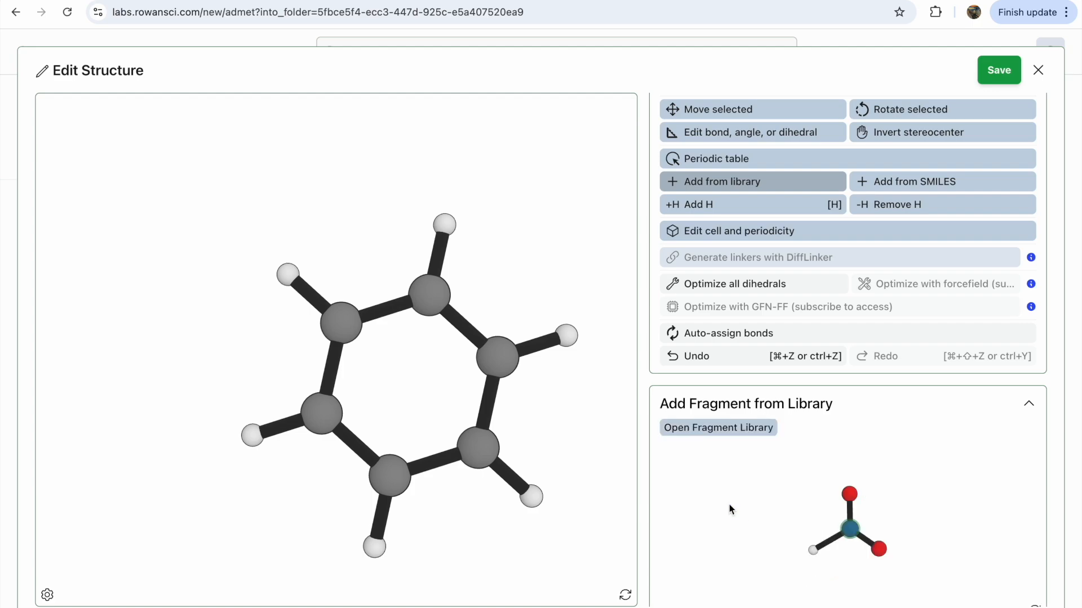
pyautogui.click(293, 279)
pyautogui.moveTo(355, 246); pyautogui.dragTo(413, 236)
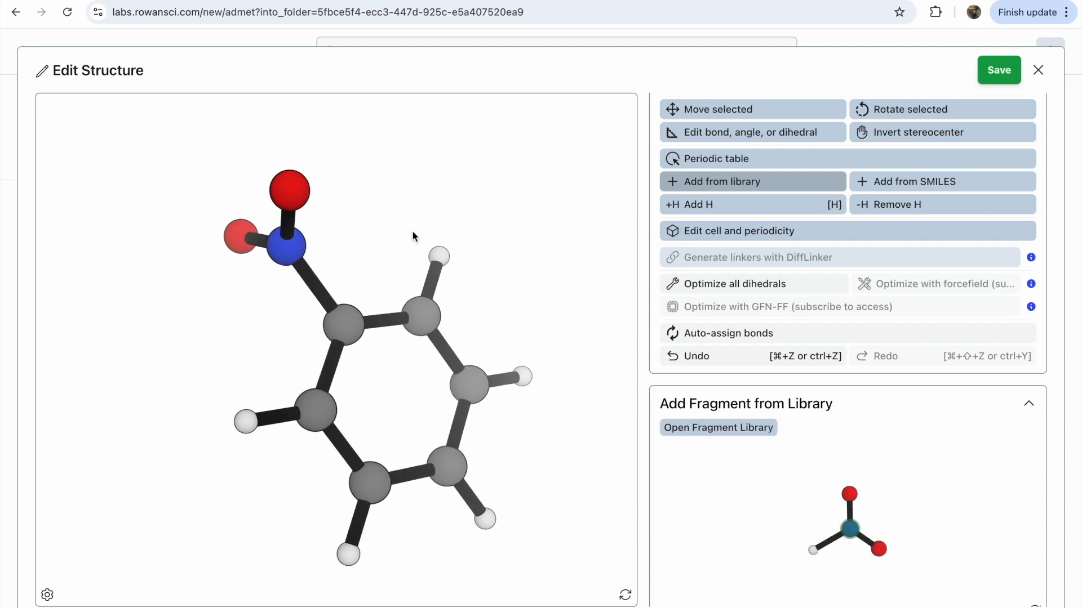
pyautogui.click(439, 256)
pyautogui.hotkey('ctrl', 'z')
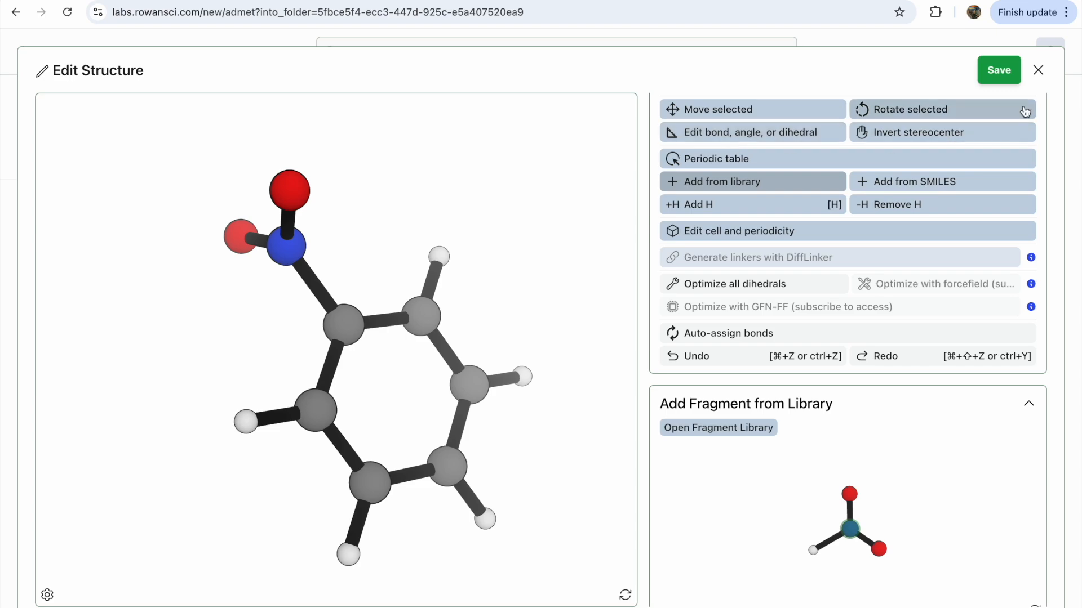
pyautogui.click(997, 70)
# Name the calculation nitrobenzene and submit the ADME-Tox prediction
pyautogui.click(492, 159)
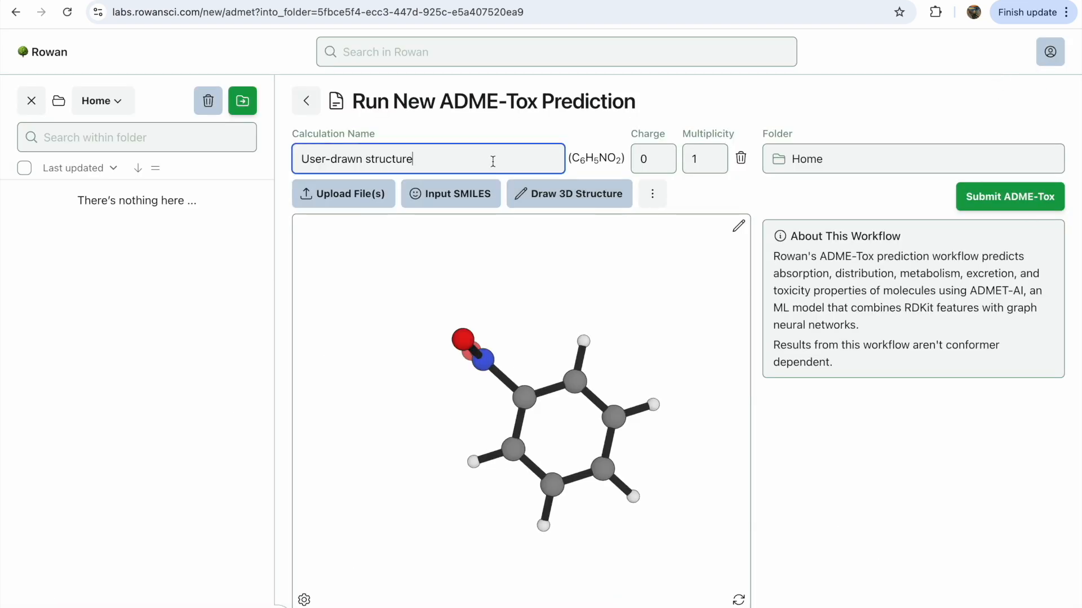
pyautogui.hotkey('ctrl', 'a')
pyautogui.write('nitrobenzene')
pyautogui.click(1023, 200)
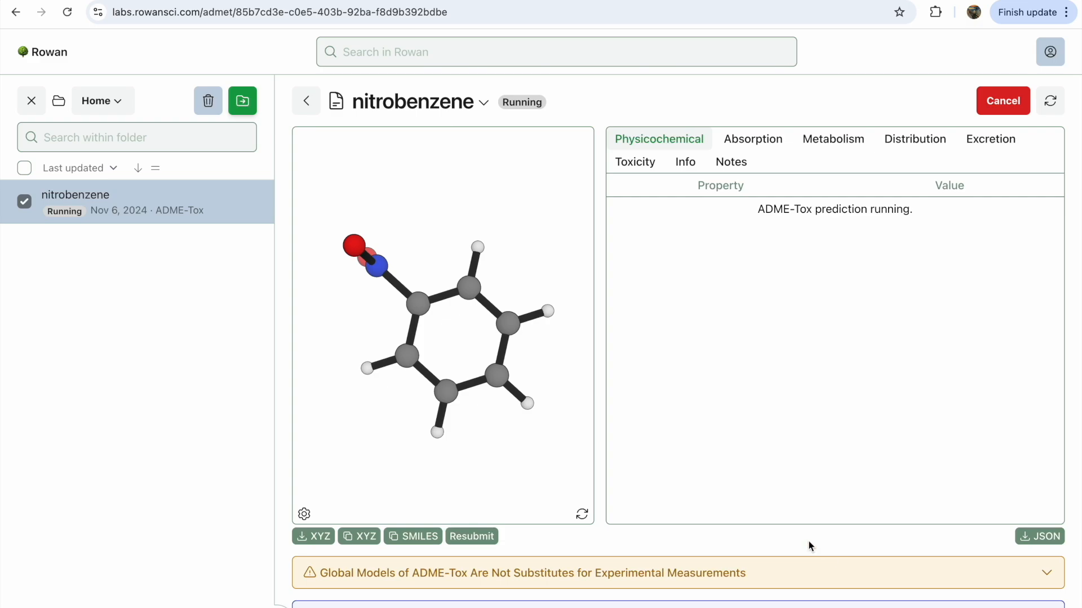
# Expand the warning about global ADME-Tox models and read it
pyautogui.scroll(-3, 809, 546)
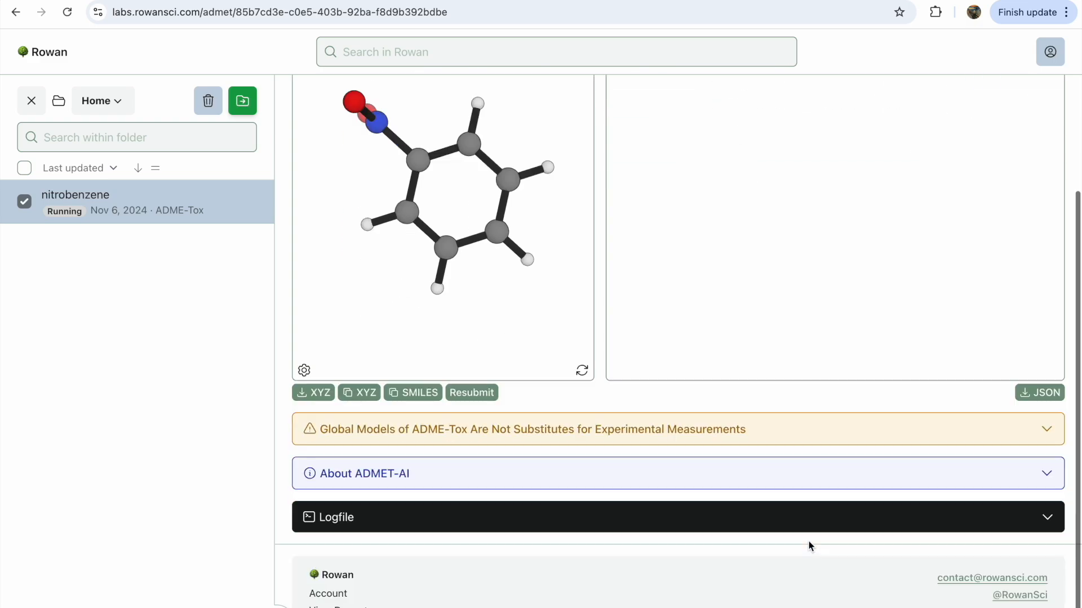
pyautogui.click(651, 433)
pyautogui.scroll(-1, 839, 462)
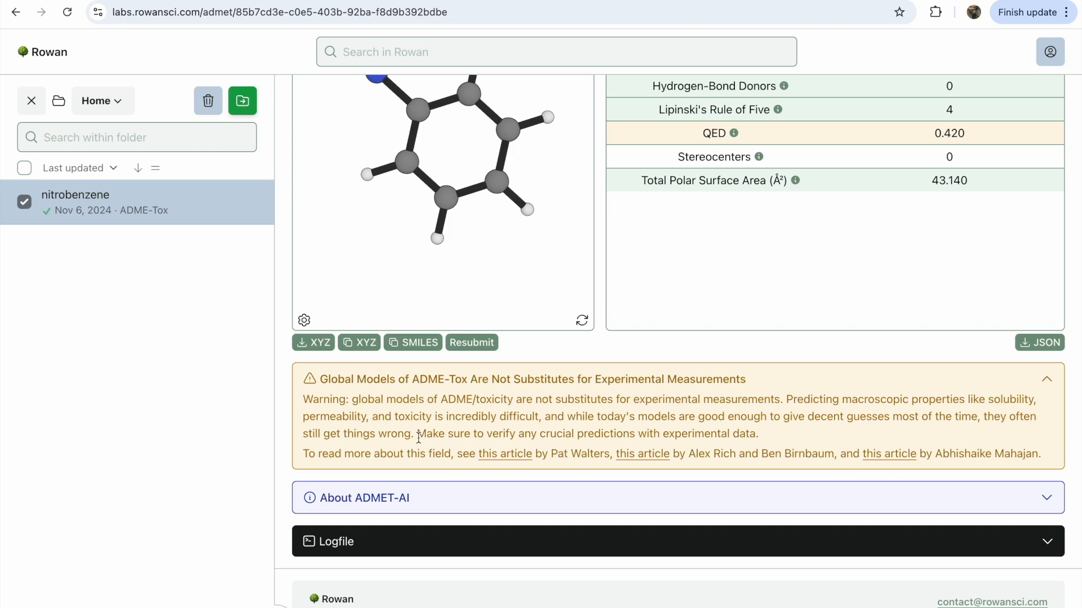
pyautogui.scroll(4, 418, 438)
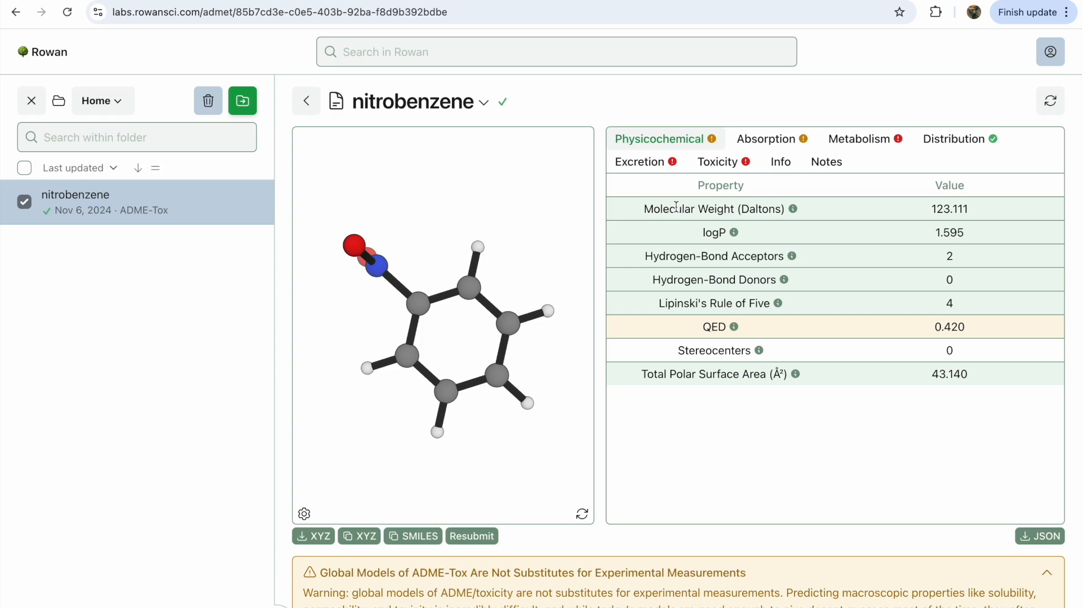
# Review the physicochemical and absorption results, including the solubility property's explanation
pyautogui.moveTo(796, 211)
pyautogui.moveTo(733, 236)
pyautogui.moveTo(734, 235)
pyautogui.click(785, 136)
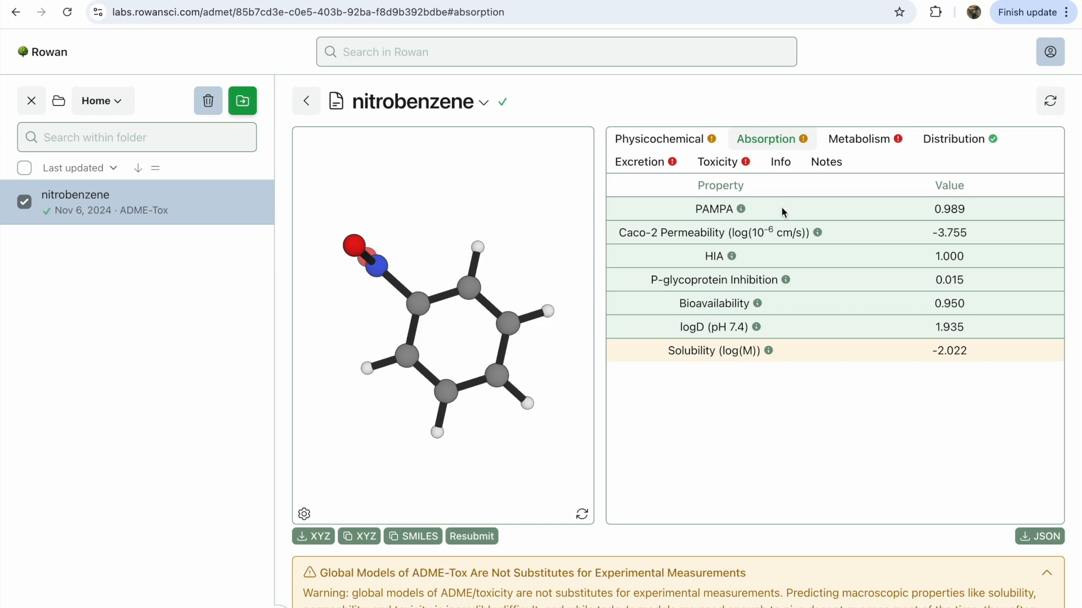
pyautogui.moveTo(741, 211)
pyautogui.moveTo(771, 351)
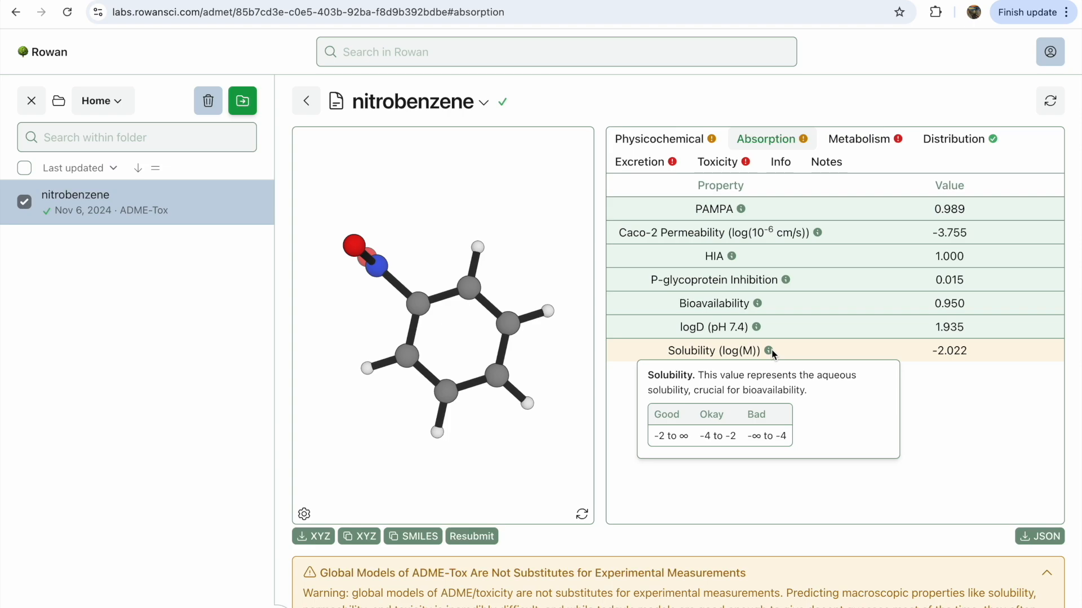
# Review the metabolism, distribution, excretion and toxicity result tabs
pyautogui.click(849, 145)
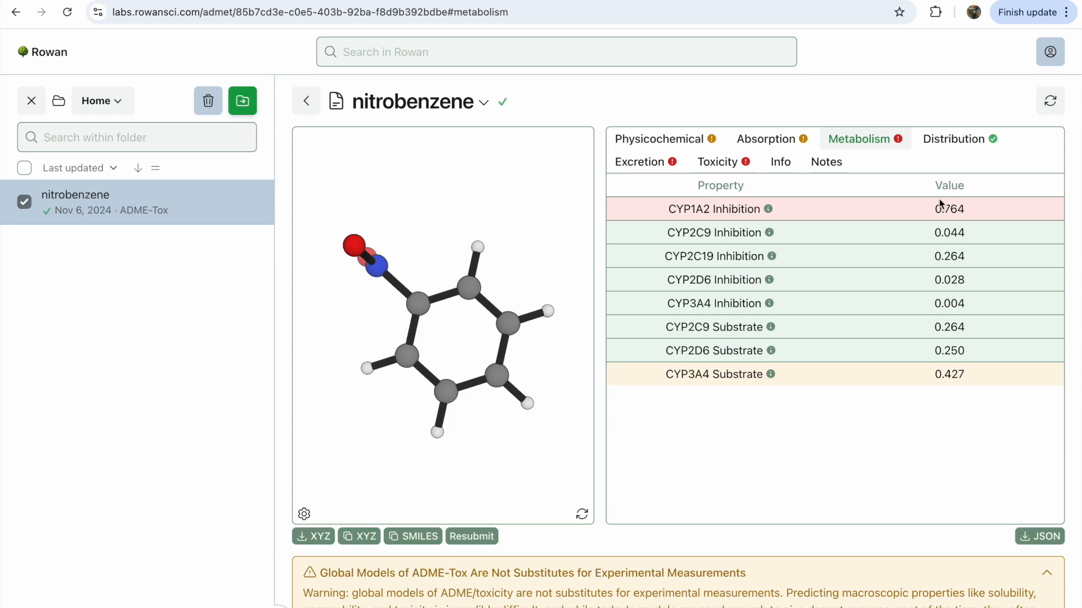
pyautogui.click(960, 144)
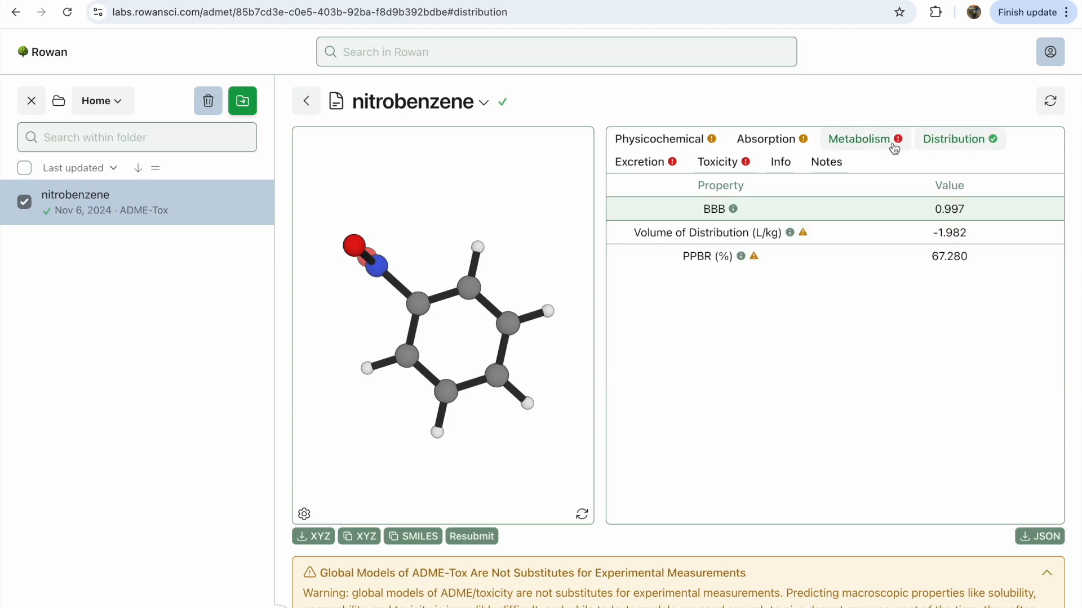
pyautogui.moveTo(735, 212)
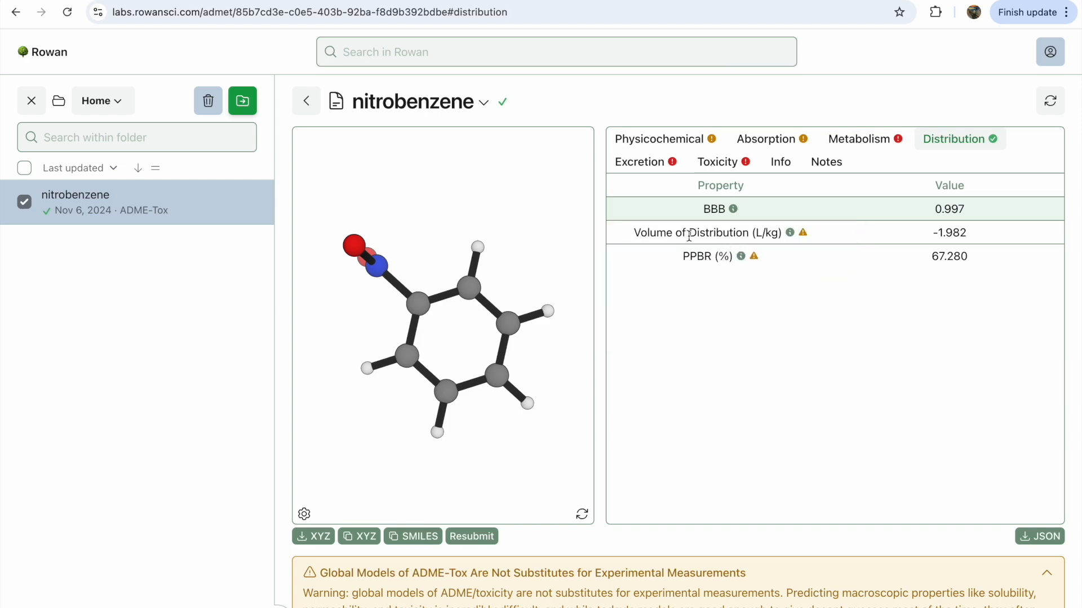
pyautogui.click(634, 166)
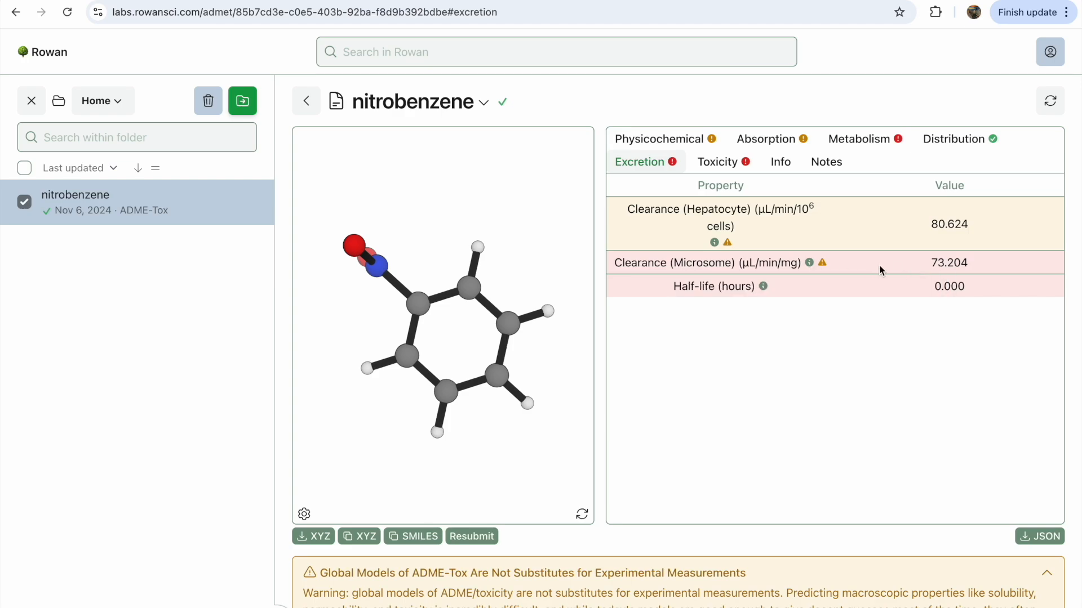
pyautogui.click(725, 165)
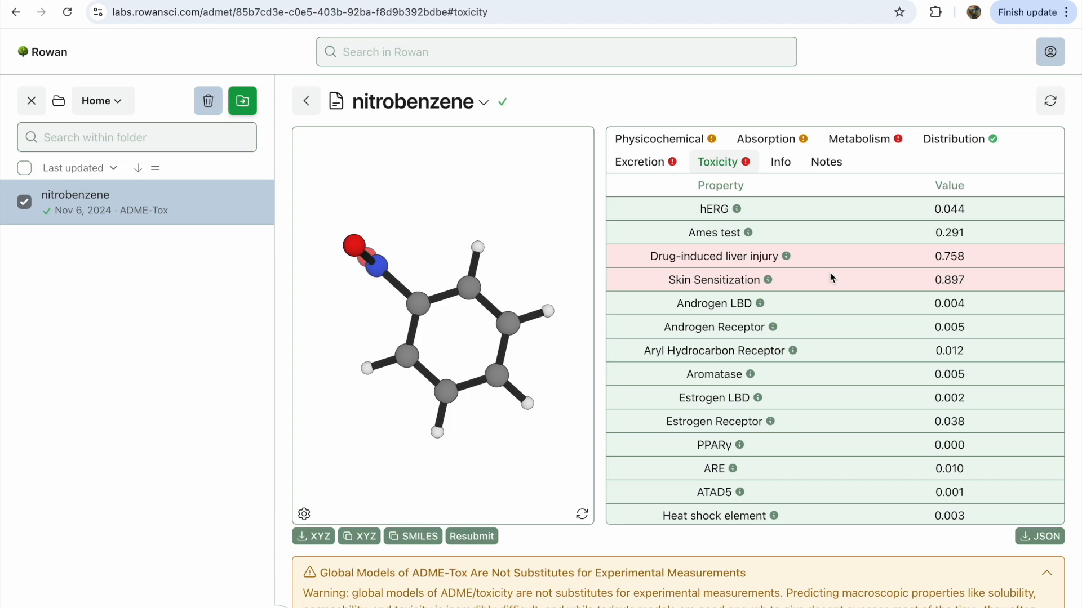
# Examine the toxicity list and rotated molecule, and check the Info and Notes tabs
pyautogui.scroll(-1, 829, 273)
pyautogui.scroll(1, 830, 273)
pyautogui.moveTo(751, 232)
pyautogui.moveTo(531, 220)
pyautogui.mouseDown()
pyautogui.moveTo(466, 263)
pyautogui.moveTo(497, 186)
pyautogui.moveTo(485, 212)
pyautogui.moveTo(500, 261)
pyautogui.moveTo(519, 232)
pyautogui.mouseUp()
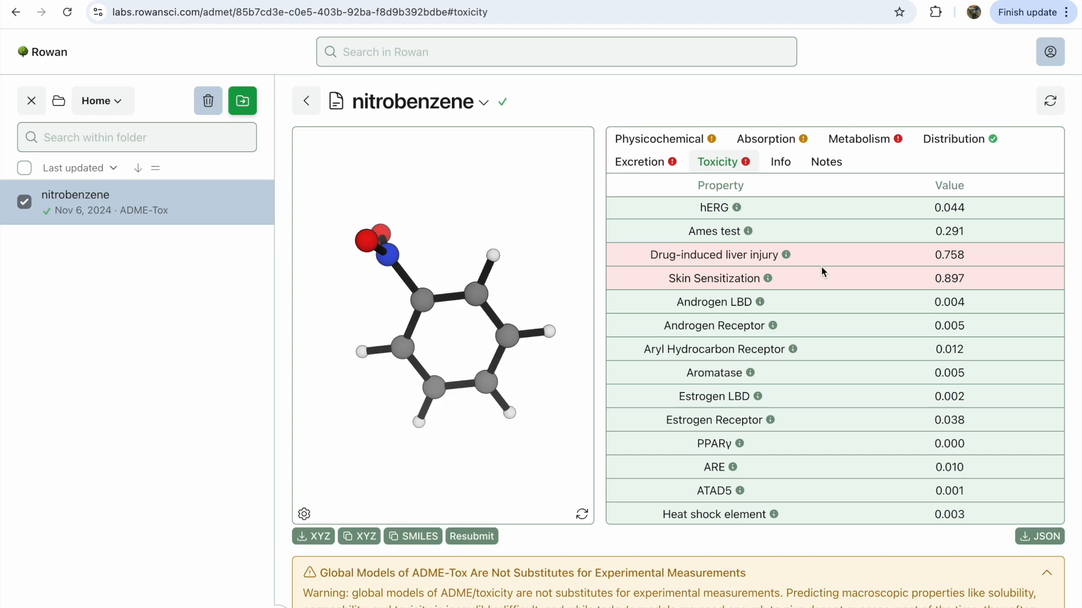
pyautogui.scroll(-2, 822, 271)
pyautogui.scroll(2, 822, 271)
pyautogui.scroll(1, 822, 271)
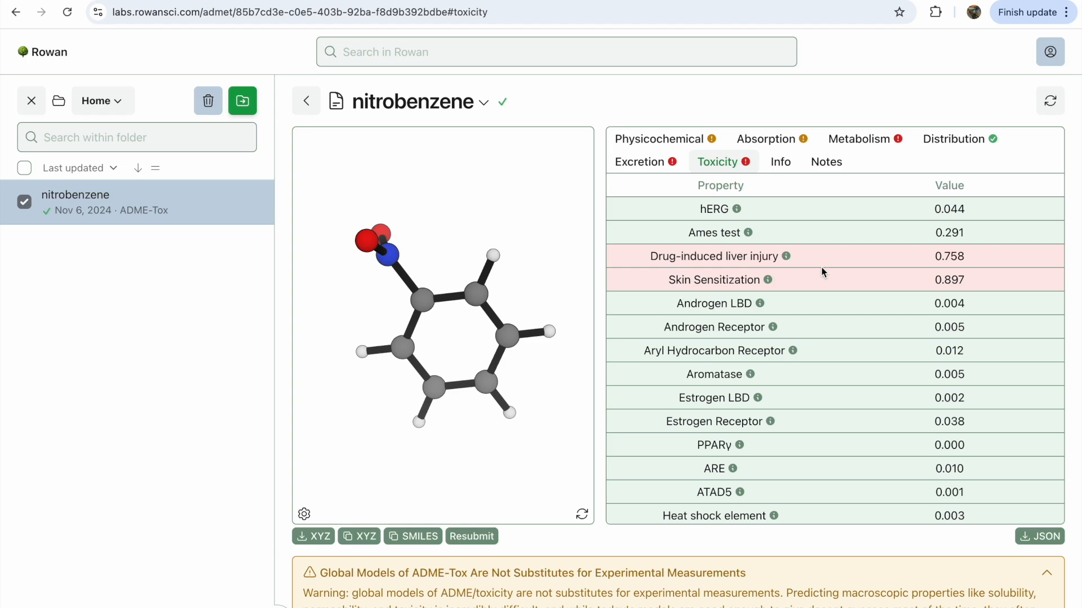
pyautogui.moveTo(522, 426); pyautogui.dragTo(535, 461)
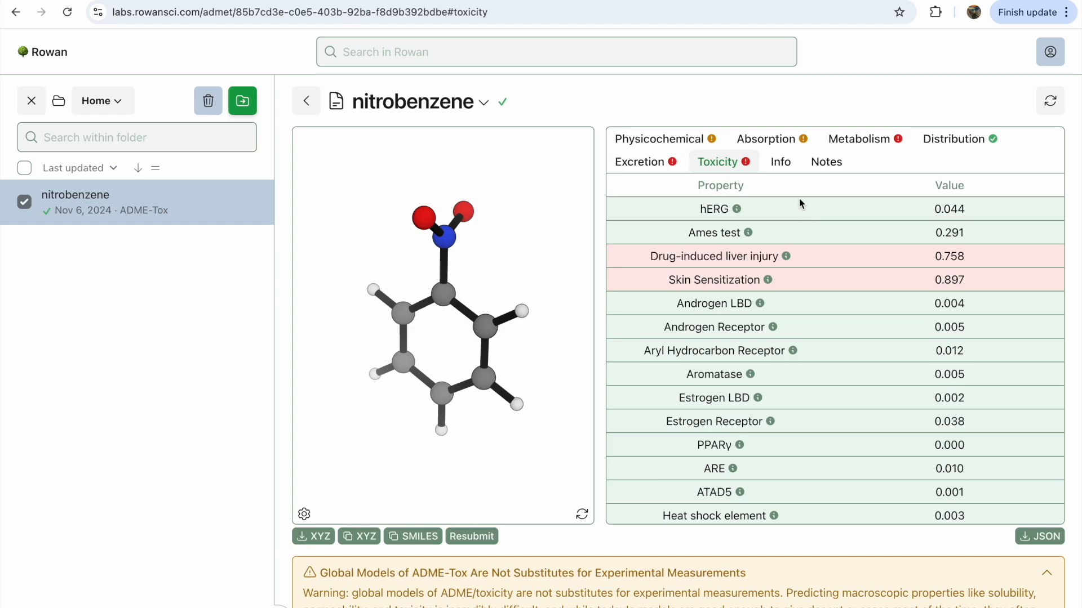
pyautogui.click(780, 162)
pyautogui.click(832, 164)
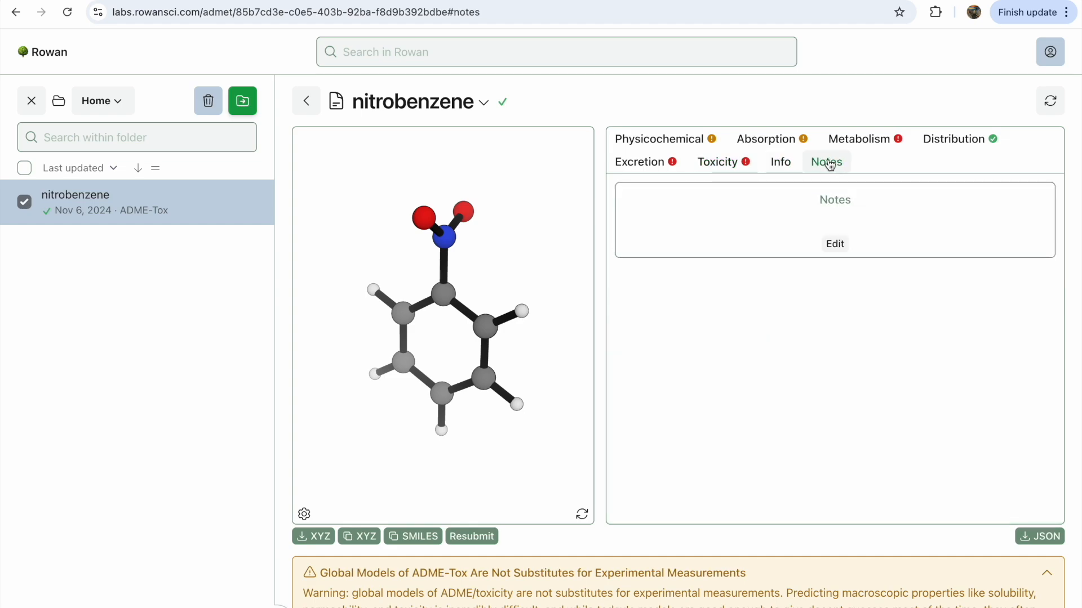
pyautogui.click(738, 164)
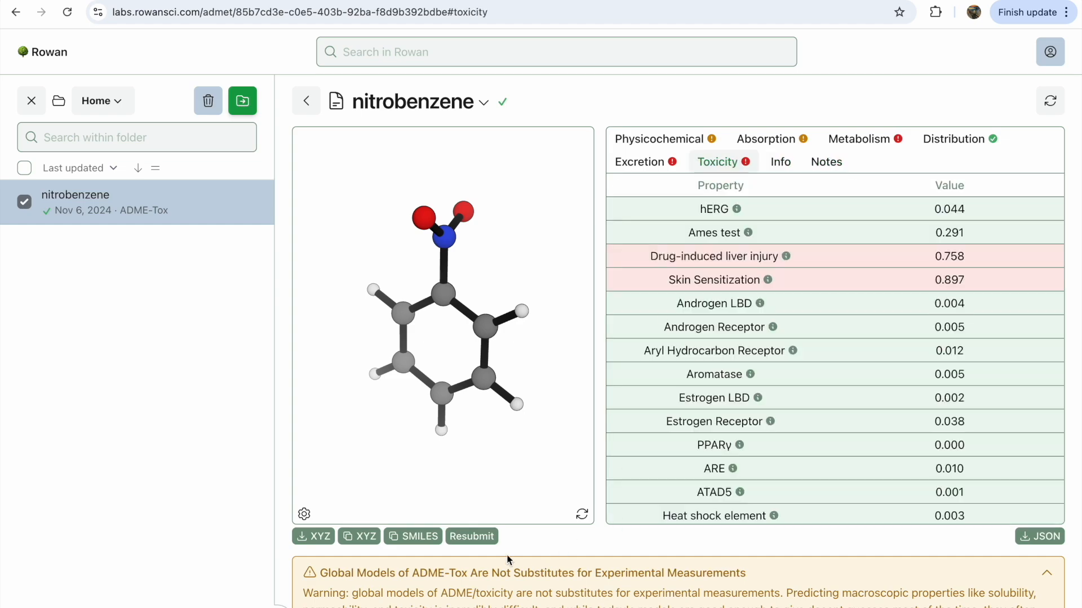
# Resubmit nitrobenzene as an ADME-Tox prediction, replacing both hydrogens next to the nitro group with carbon, and save
pyautogui.click(490, 538)
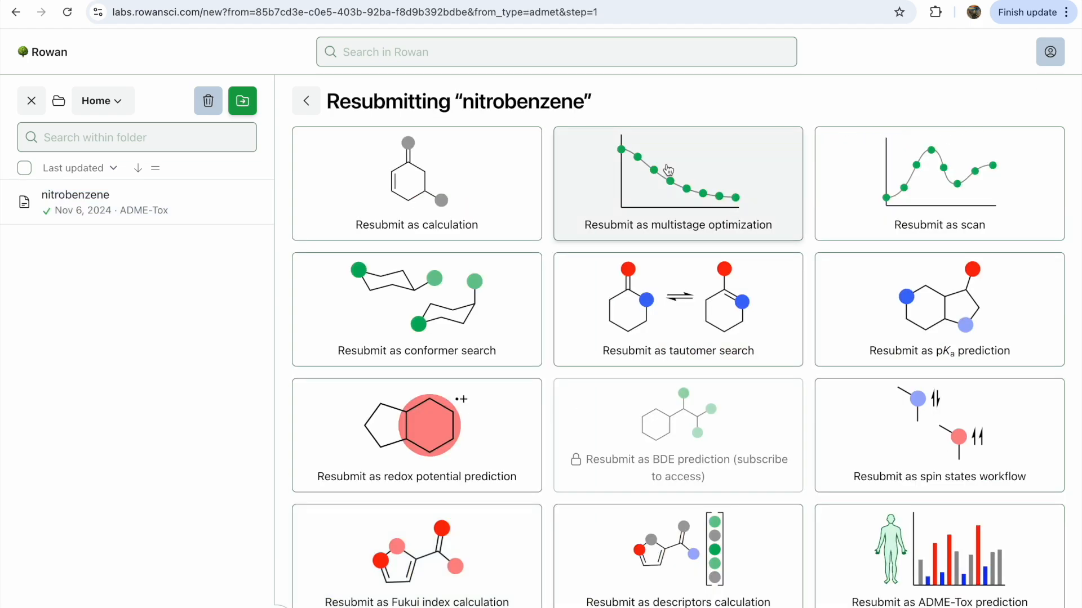
pyautogui.click(905, 540)
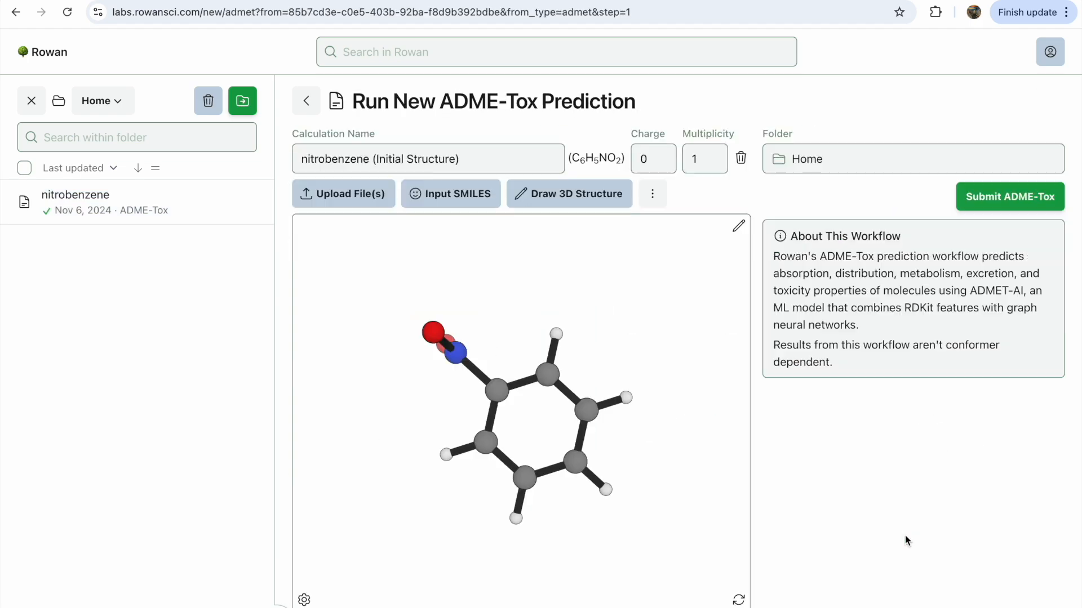
pyautogui.click(737, 232)
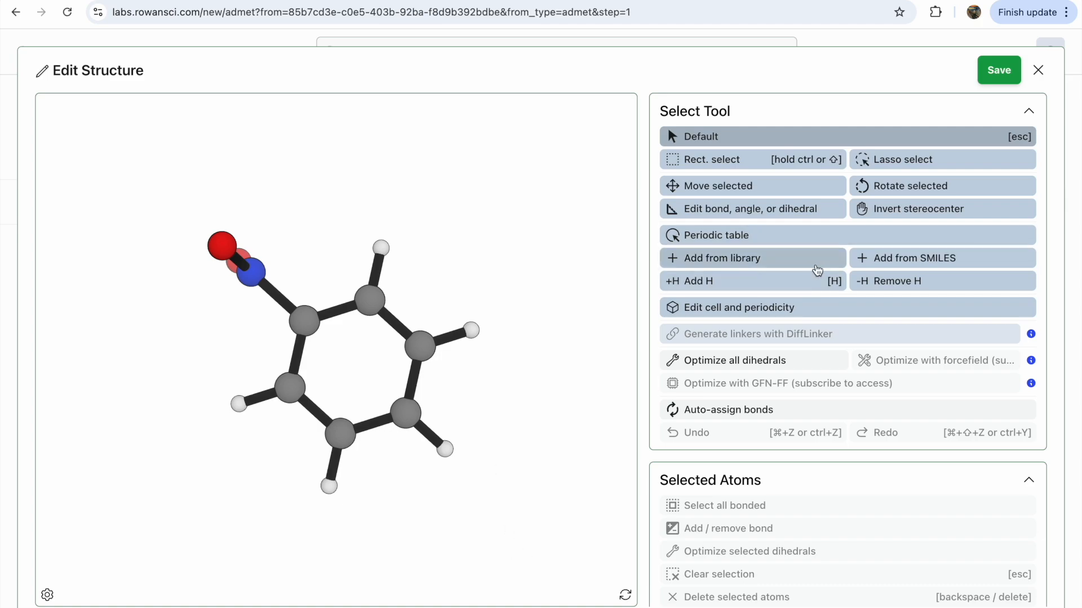
pyautogui.click(783, 247)
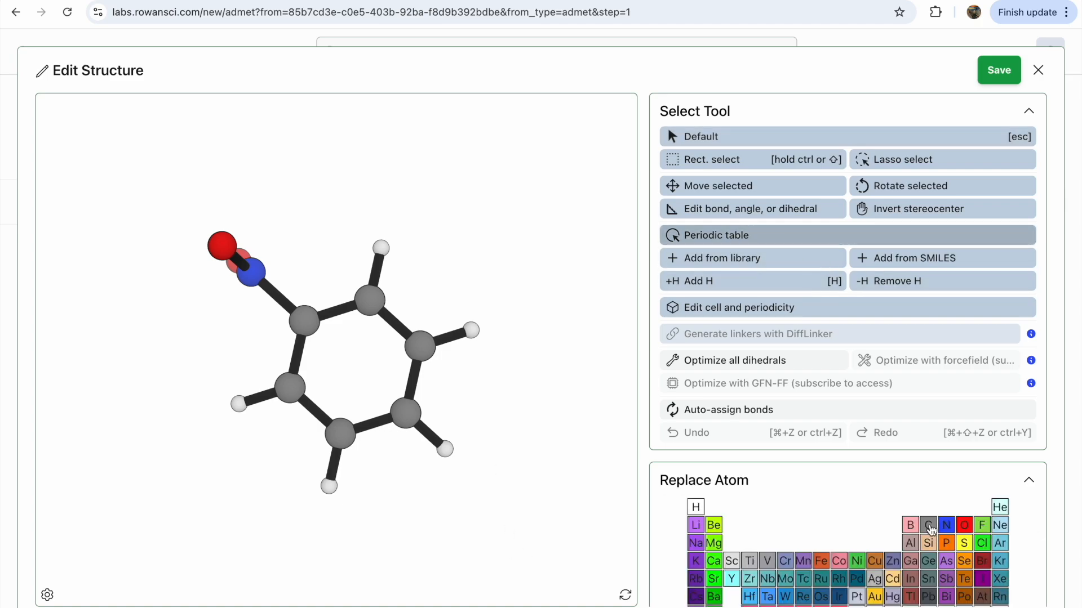
pyautogui.click(381, 249)
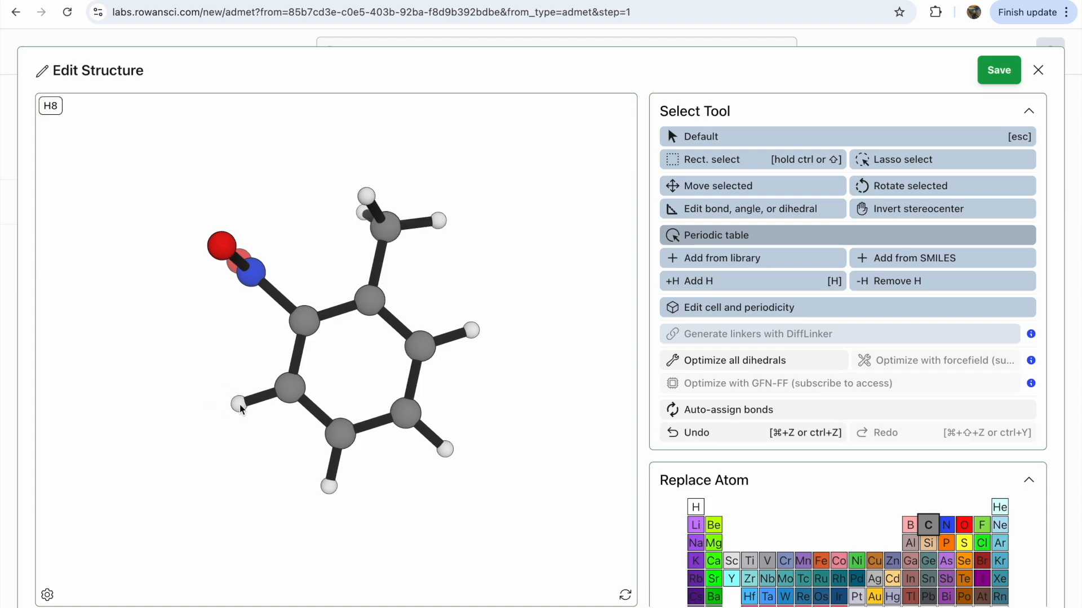
pyautogui.click(239, 404)
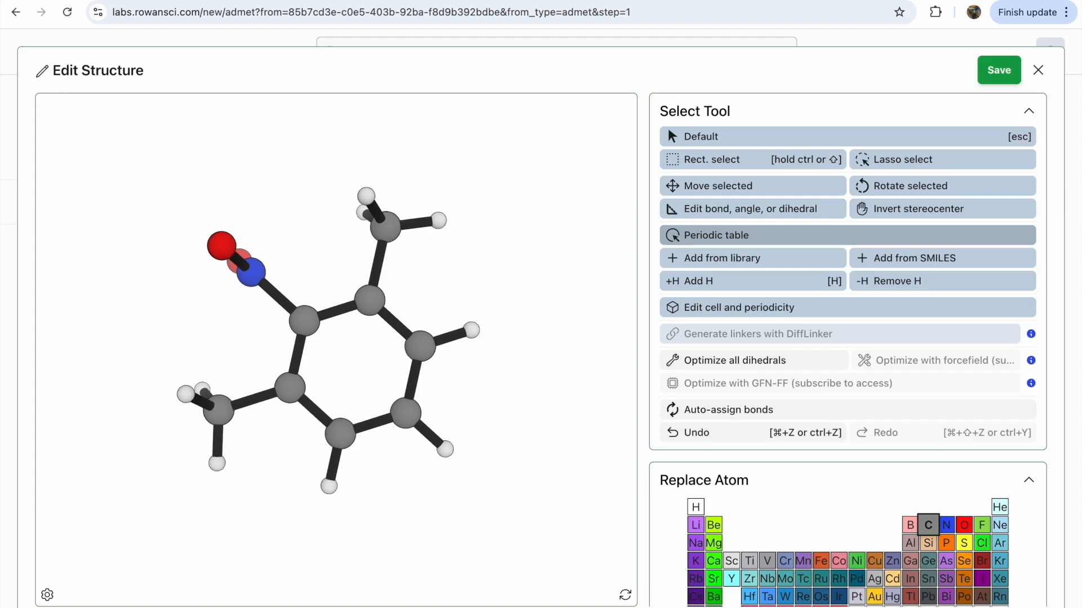
pyautogui.click(1000, 68)
# Rename the calculation to 2,6-dimethylnitrobenzene
pyautogui.moveTo(369, 159); pyautogui.dragTo(574, 159)
pyautogui.press('BackSpace')
pyautogui.click(303, 158)
pyautogui.write('2,6-fi')
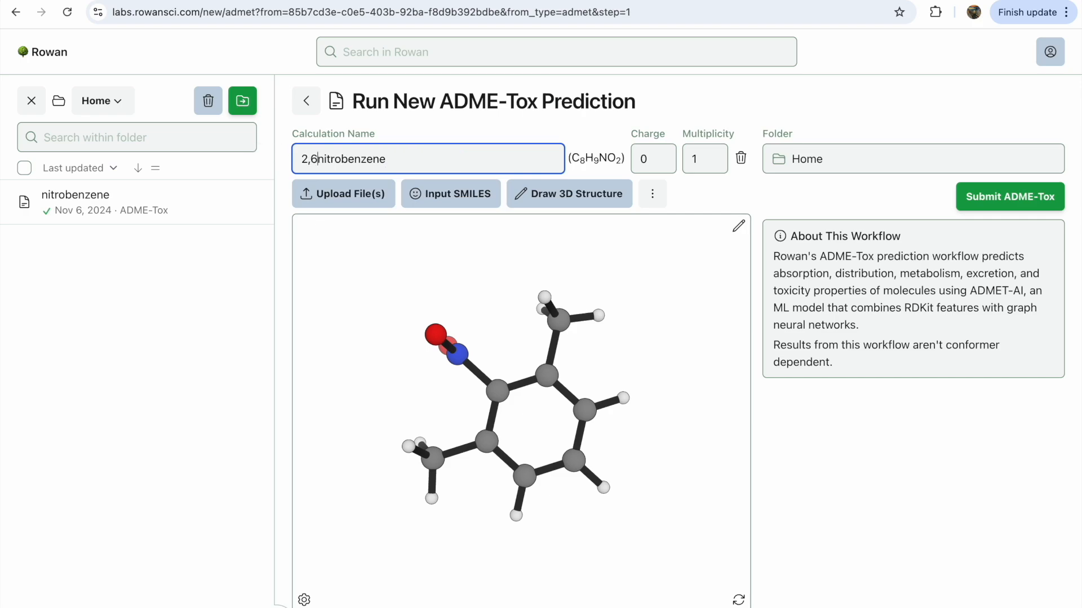
pyautogui.press('BackSpace')
pyautogui.press('BackSpace')
pyautogui.write('dimethyl')
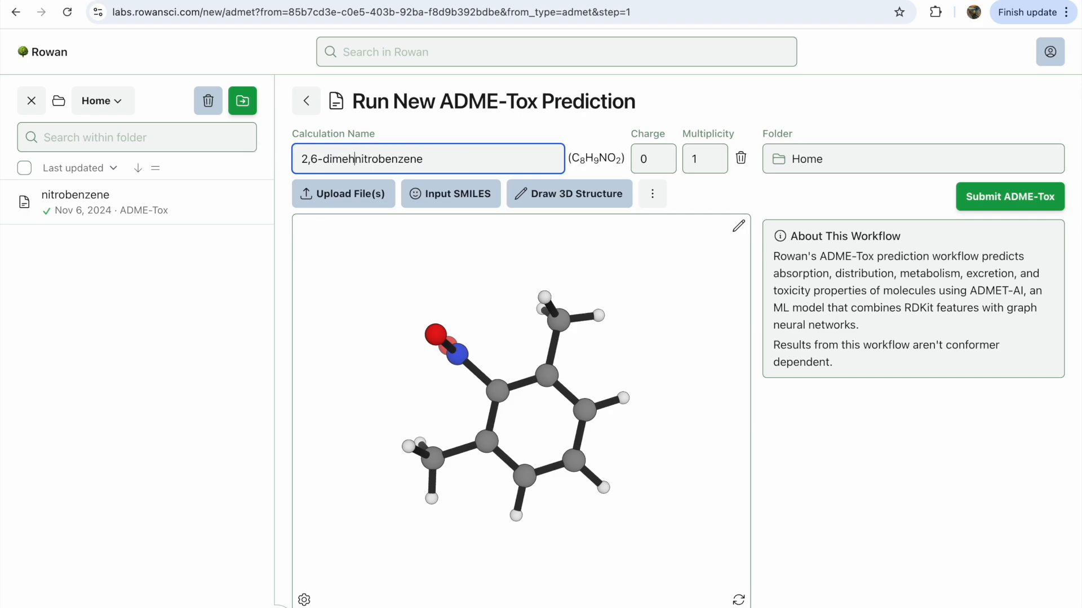
# Submit the 2,6-dimethylnitrobenzene ADME-Tox prediction and refresh until the calculation finishes
pyautogui.click(1029, 197)
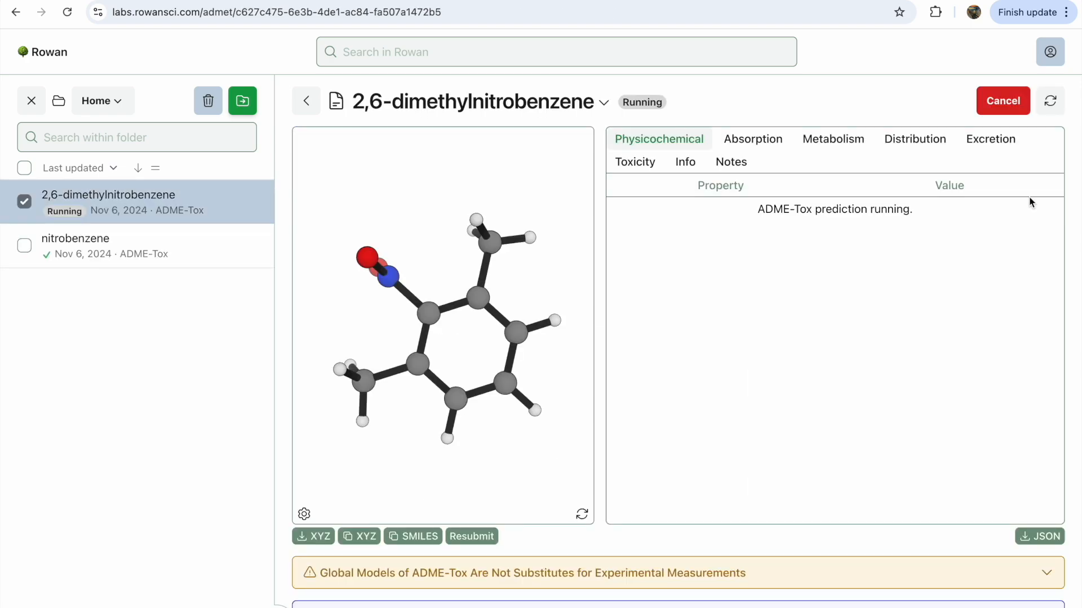
pyautogui.click(1049, 102)
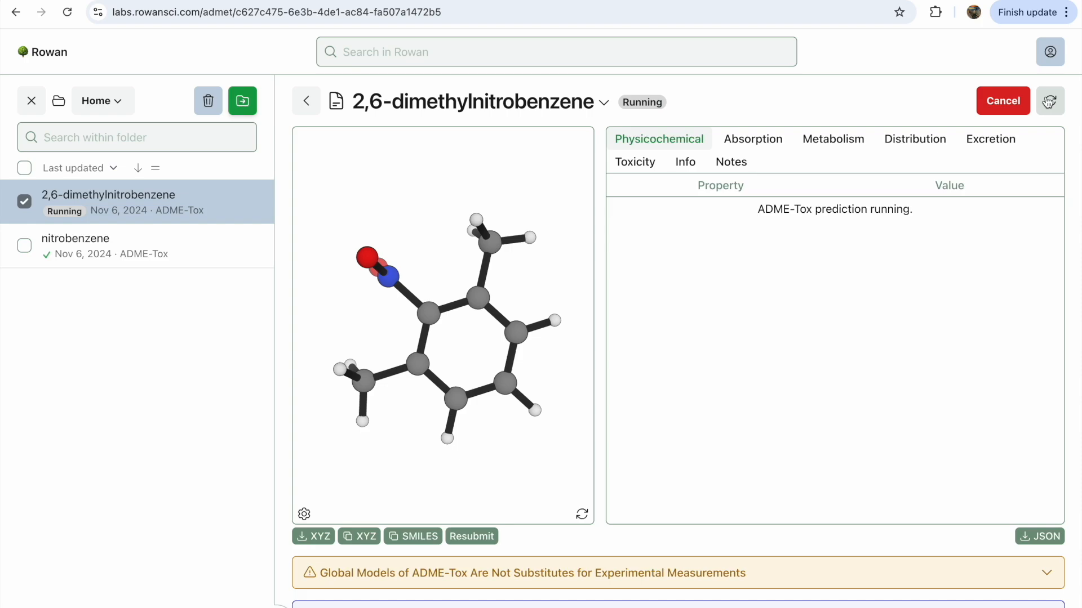
pyautogui.click(1049, 102)
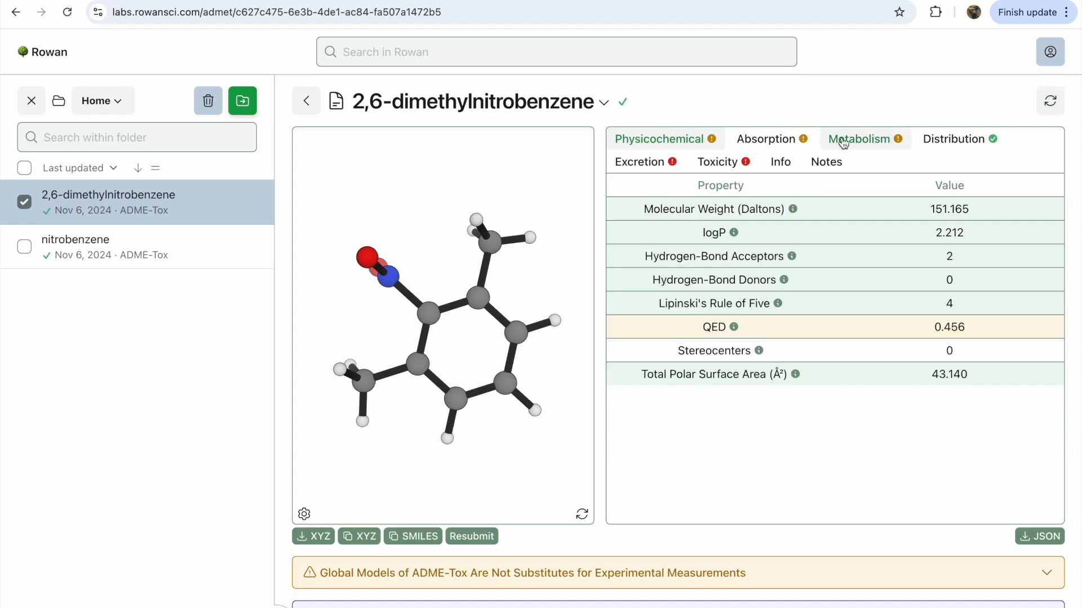
# Review the toxicity, excretion and physicochemical result tabs for 2,6-dimethylnitrobenzene
pyautogui.click(727, 163)
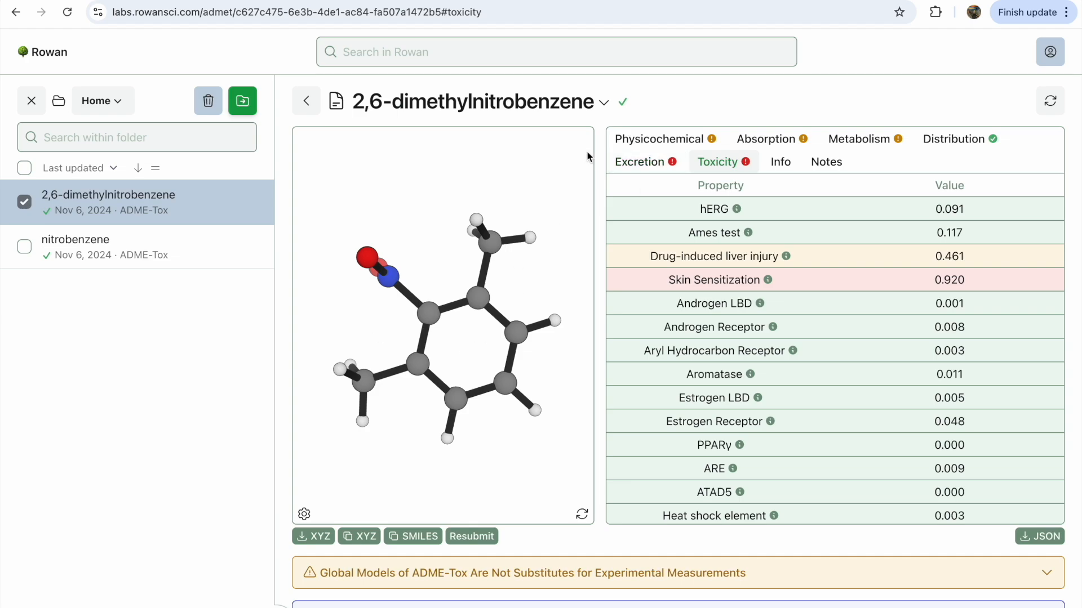
pyautogui.click(641, 166)
pyautogui.click(664, 141)
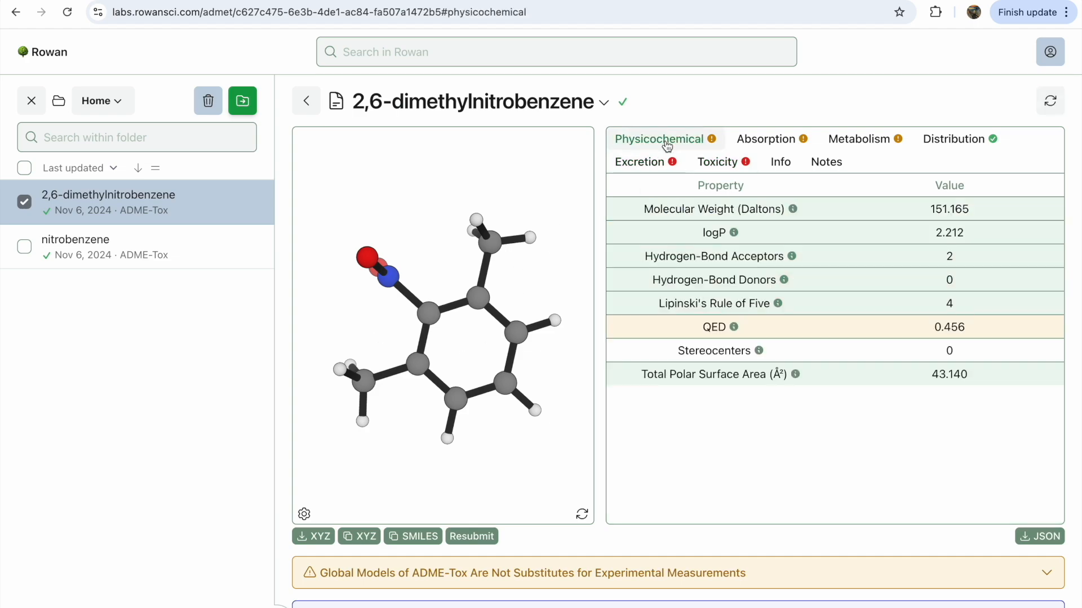
# Select both nitrobenzene calculations to compare their ADME-Tox predictions side by side, scanning across all property columns
pyautogui.click(25, 247)
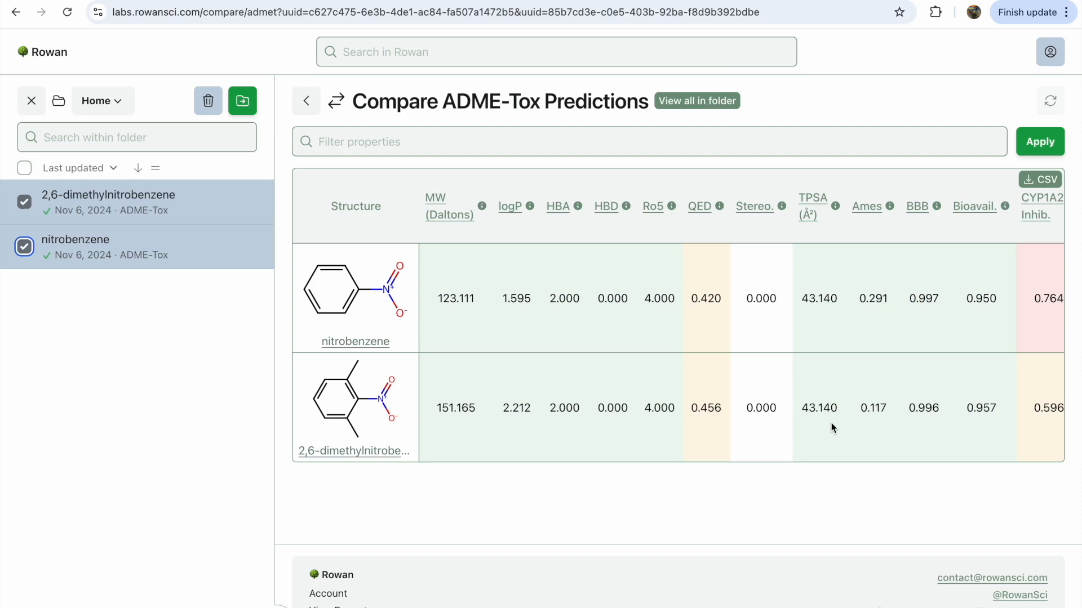
pyautogui.hscroll(10, 831, 423)
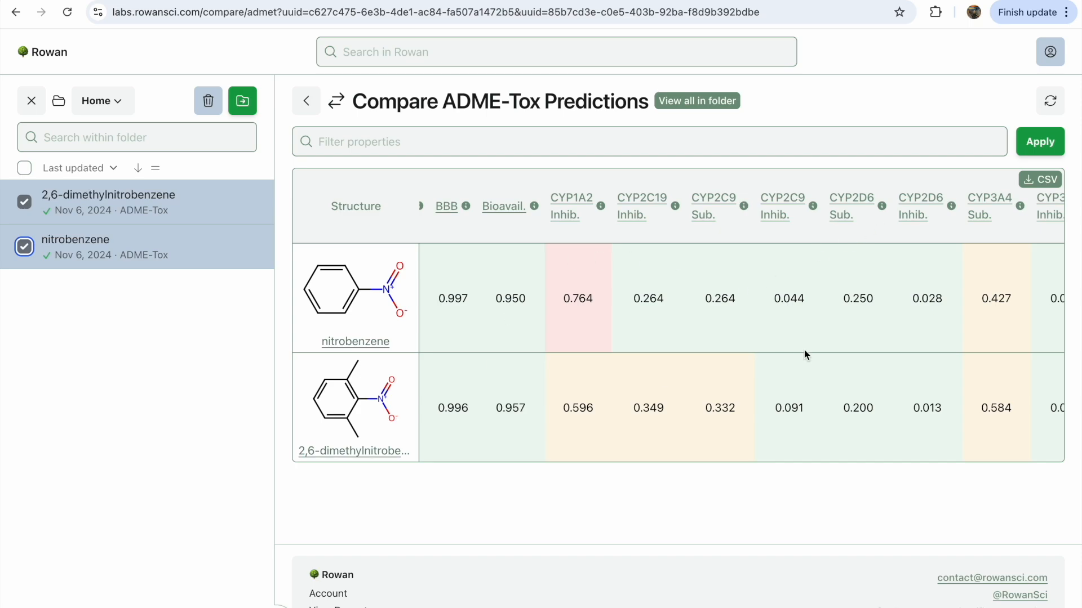
pyautogui.hscroll(10, 804, 353)
pyautogui.hscroll(-2, 804, 350)
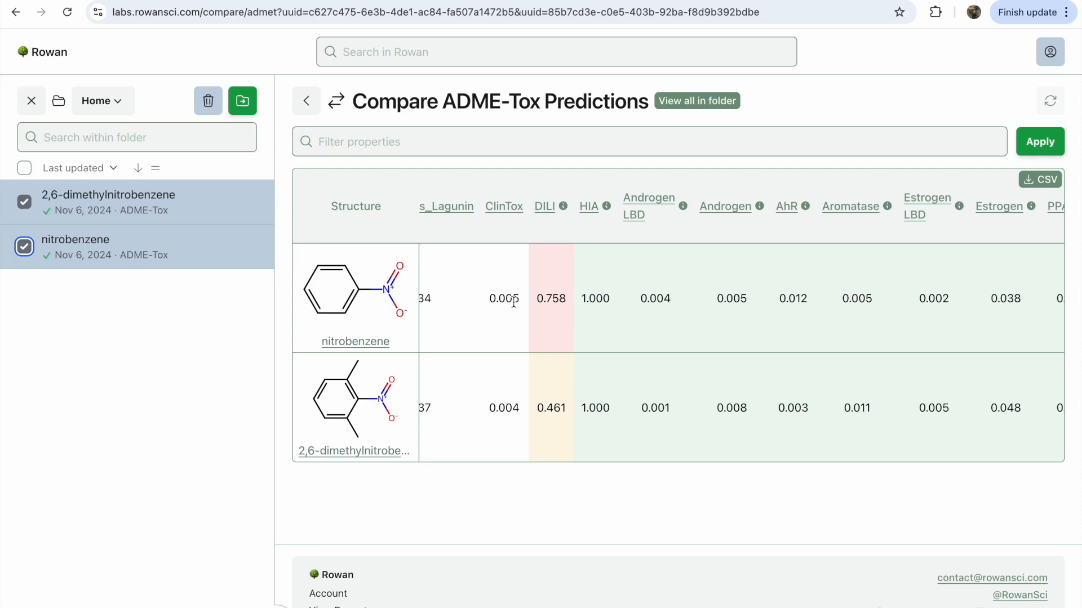
pyautogui.hscroll(8, 594, 393)
pyautogui.hscroll(5, 988, 357)
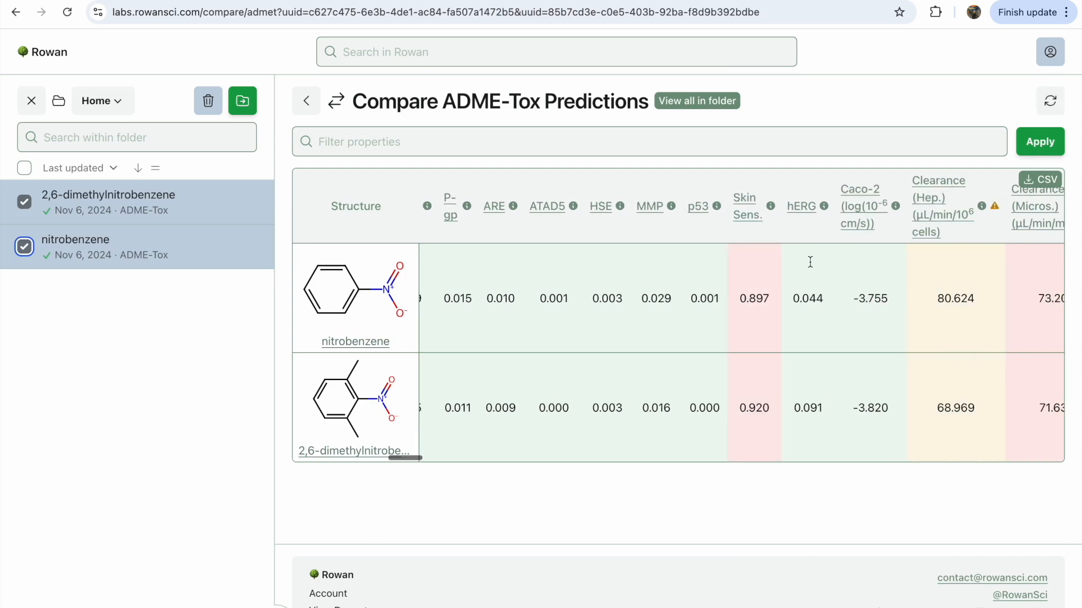
pyautogui.hscroll(7, 823, 431)
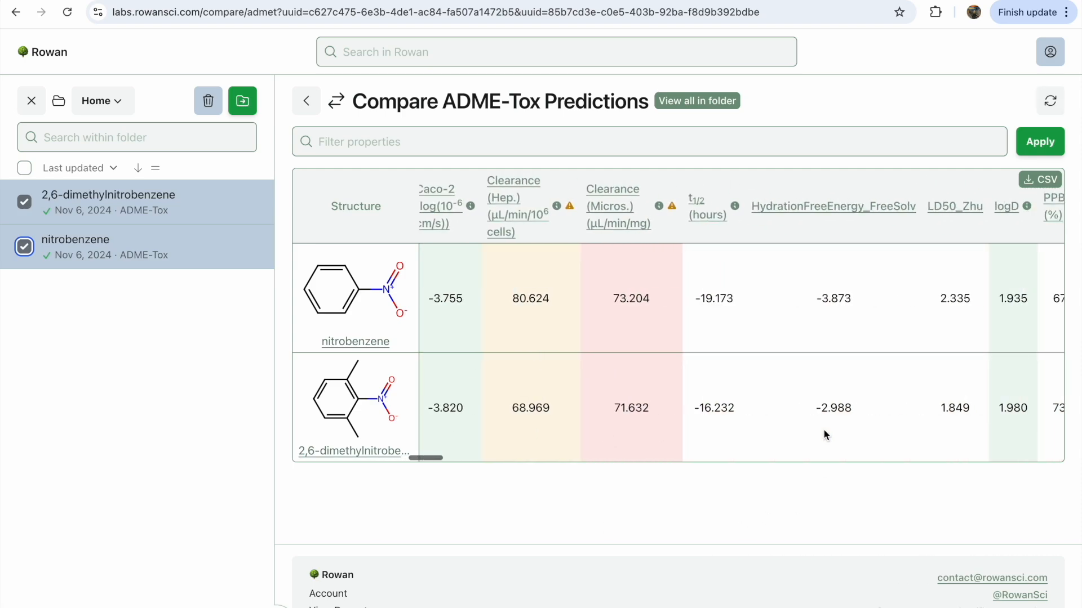
pyautogui.hscroll(-12, 1009, 331)
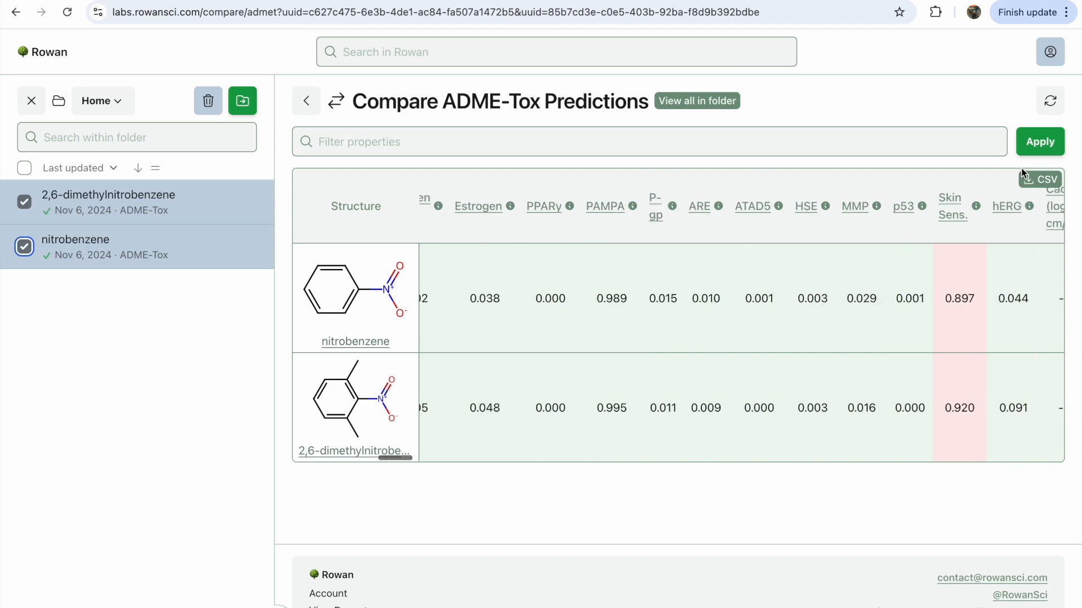